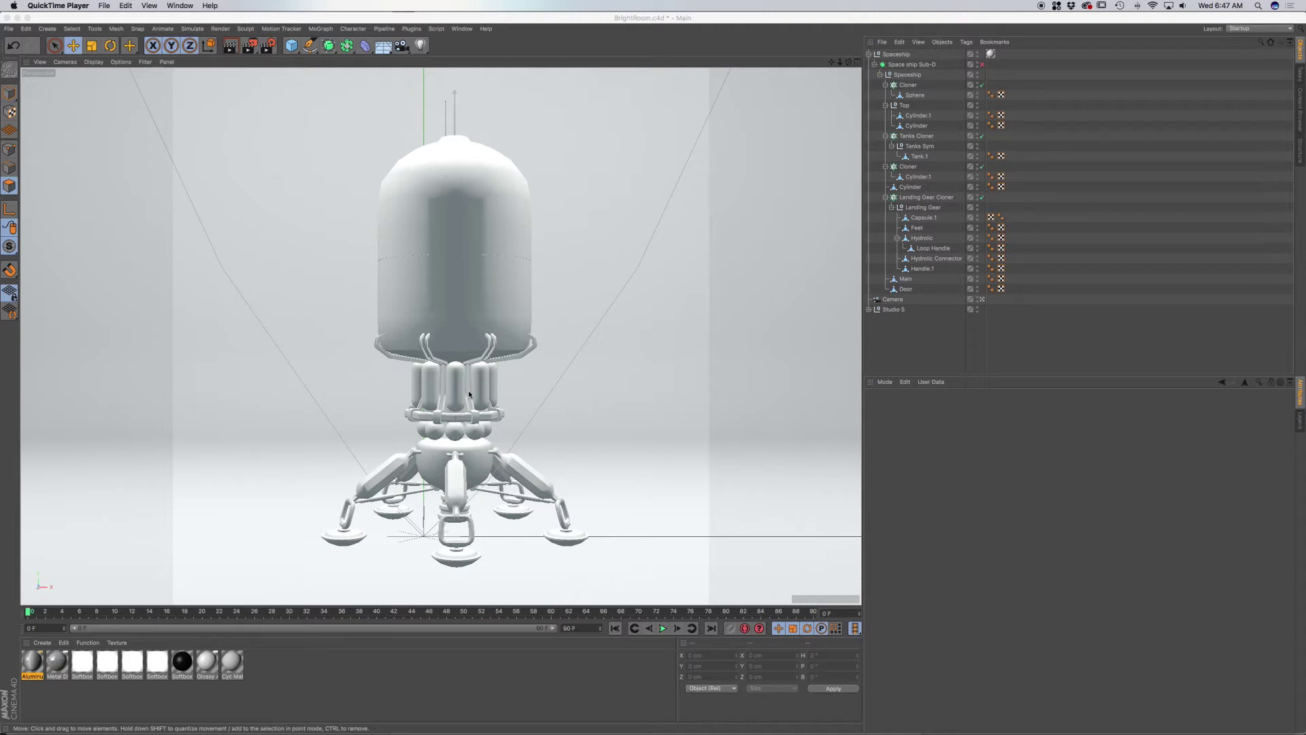
# Deselect everything and set the viewport display to Gouraud Shading (Lines) so the spaceship's mesh lines show.
pyautogui.click(941, 354)
pyautogui.press('n')
pyautogui.press('b')
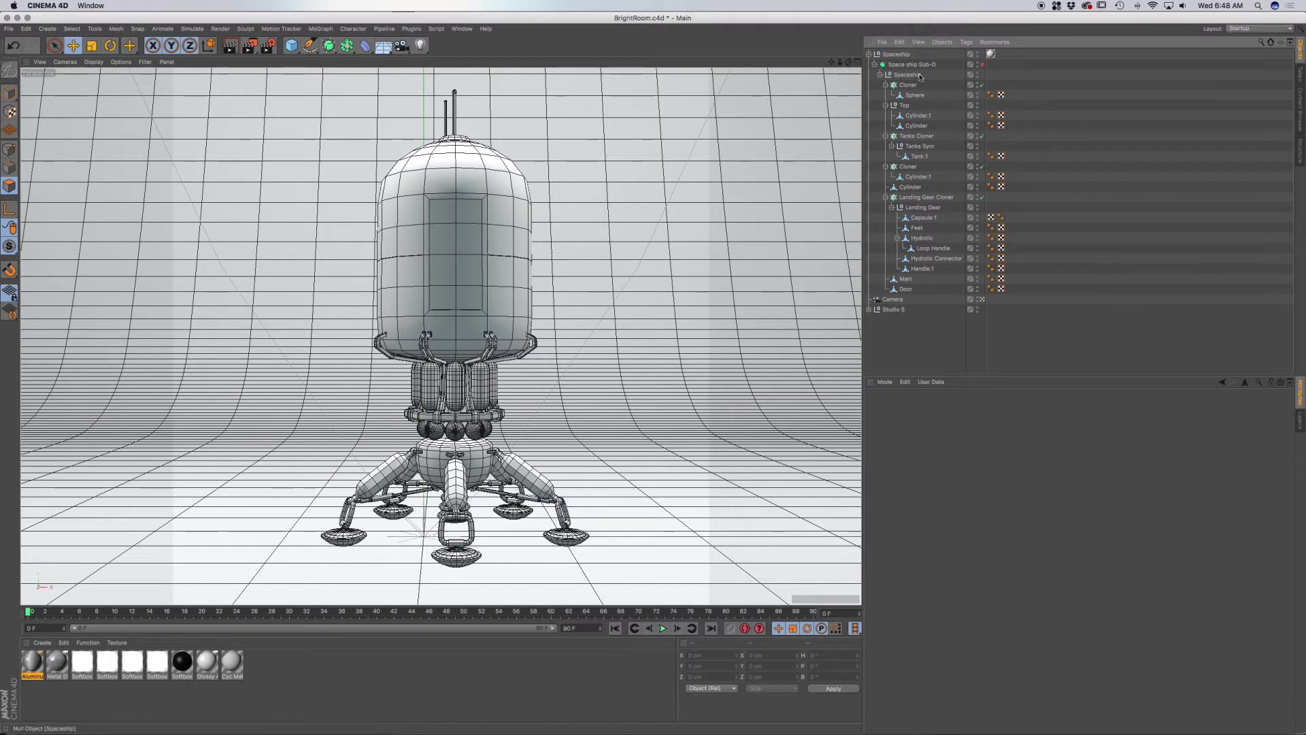
# Toggle the Space ship Sub-D subdivision surface on and off to compare the smoothed and base meshes.
pyautogui.click(951, 66)
pyautogui.click(982, 65)
pyautogui.click(982, 65)
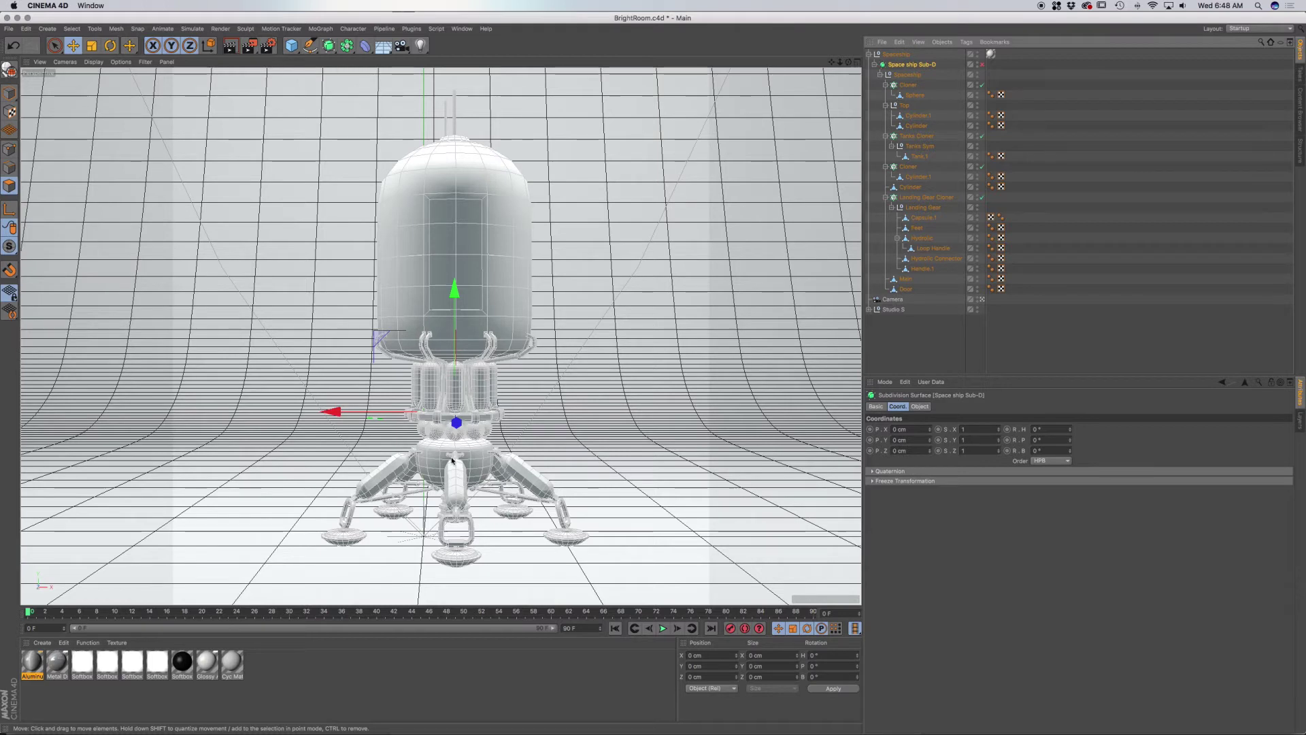
pyautogui.click(981, 65)
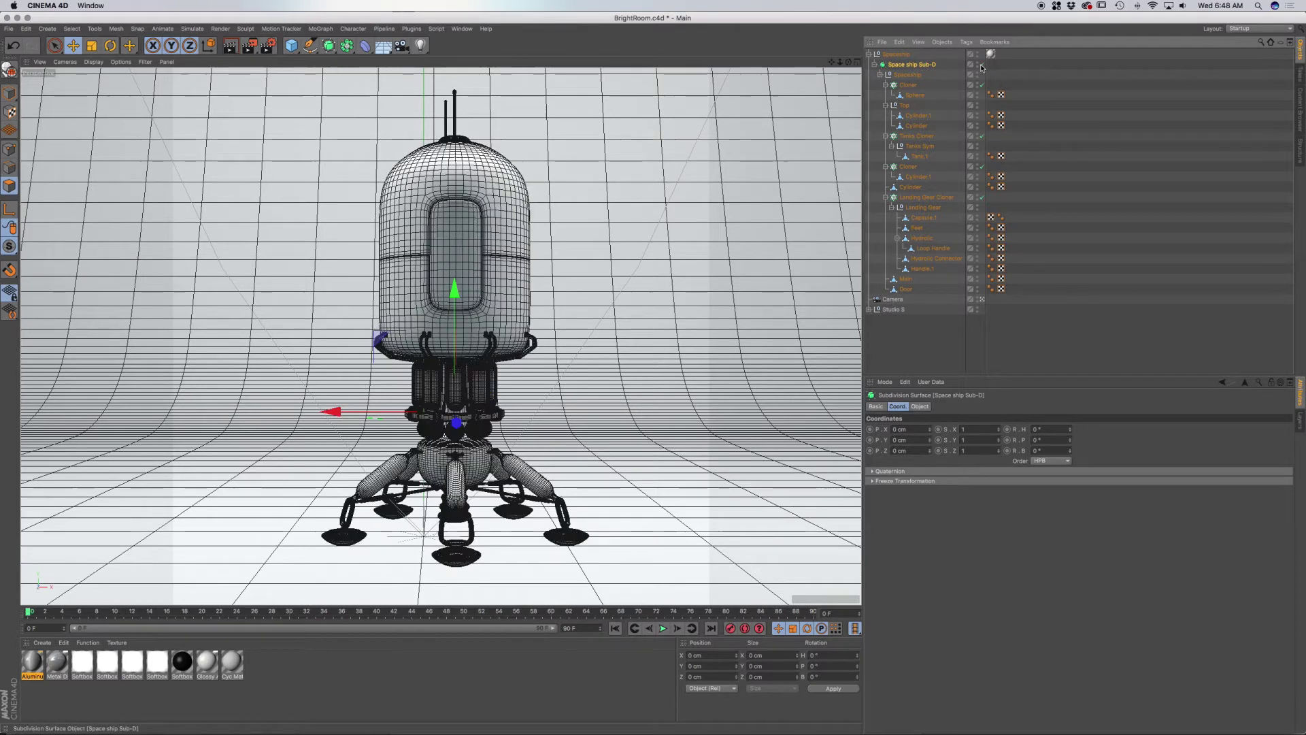
pyautogui.click(981, 64)
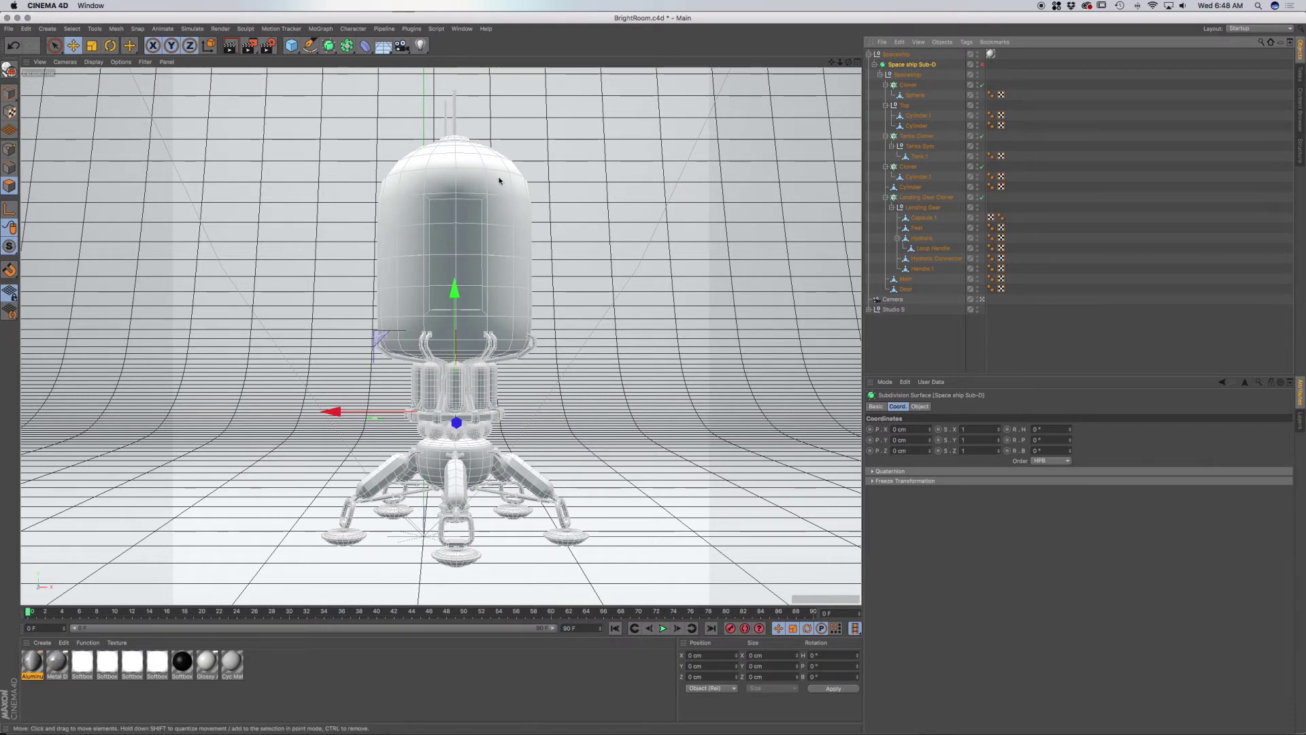
# Test-render the spaceship scene in the Picture Viewer, and stop the render partway through.
pyautogui.click(249, 46)
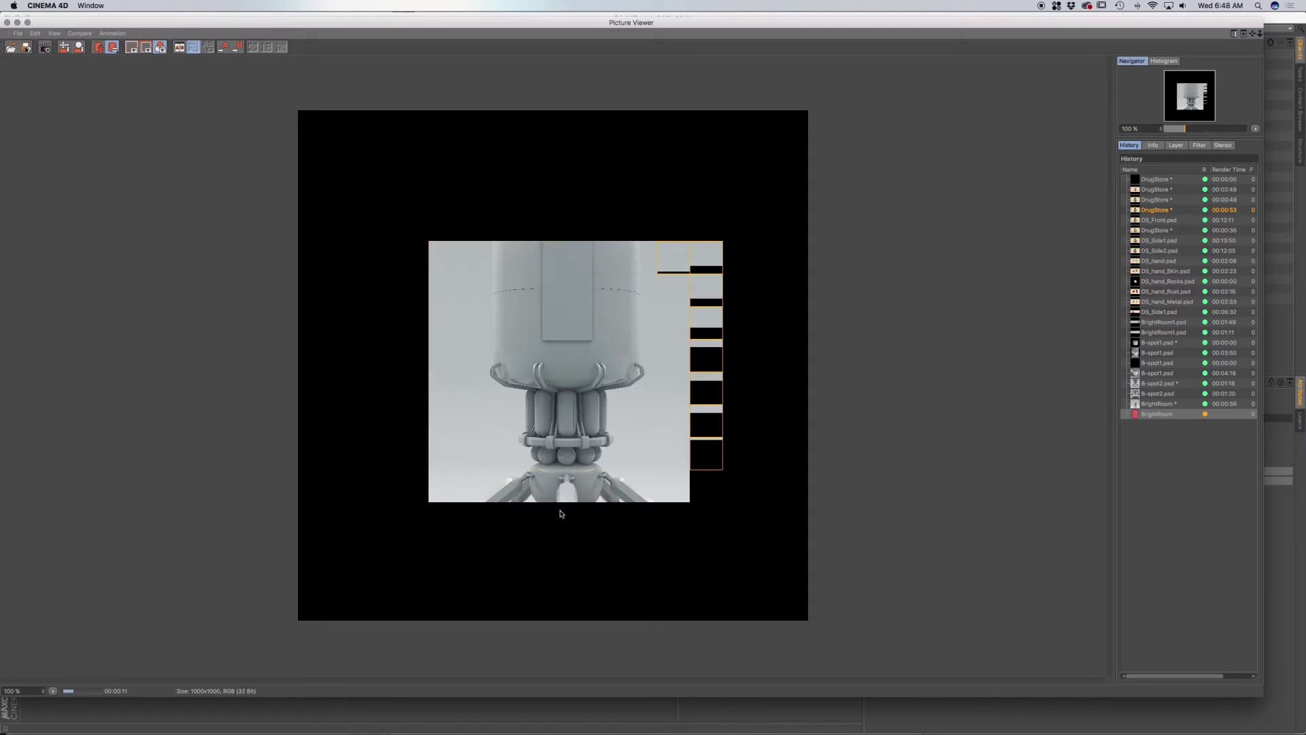
pyautogui.click(7, 23)
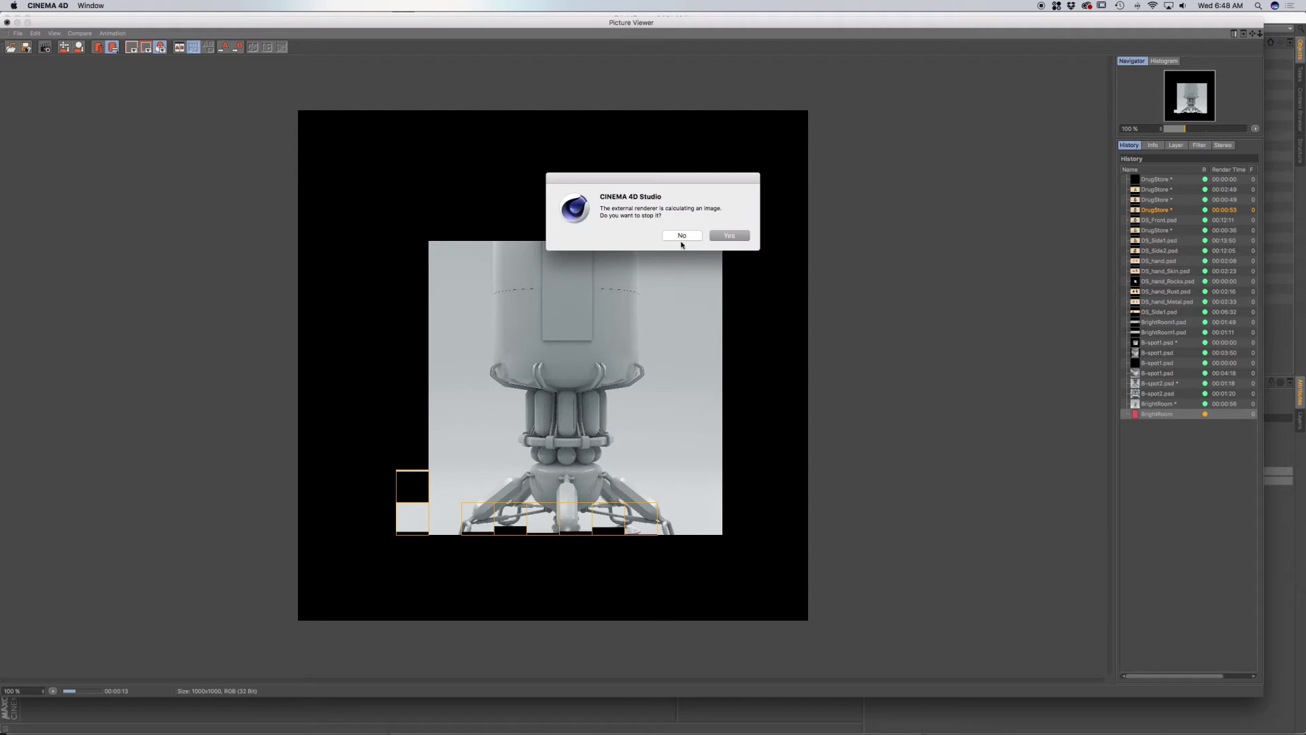
pyautogui.click(717, 236)
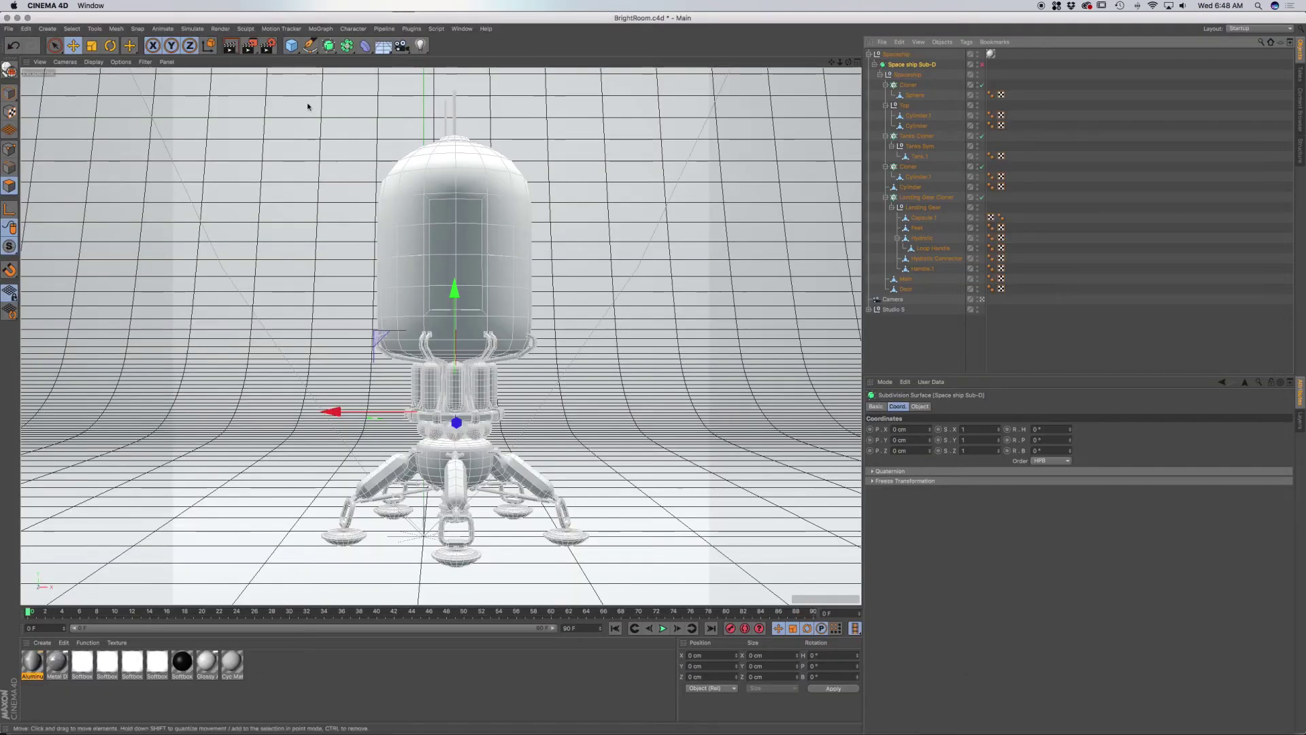
# Add the Cel Renderer effect to the scene's render settings.
pyautogui.click(269, 46)
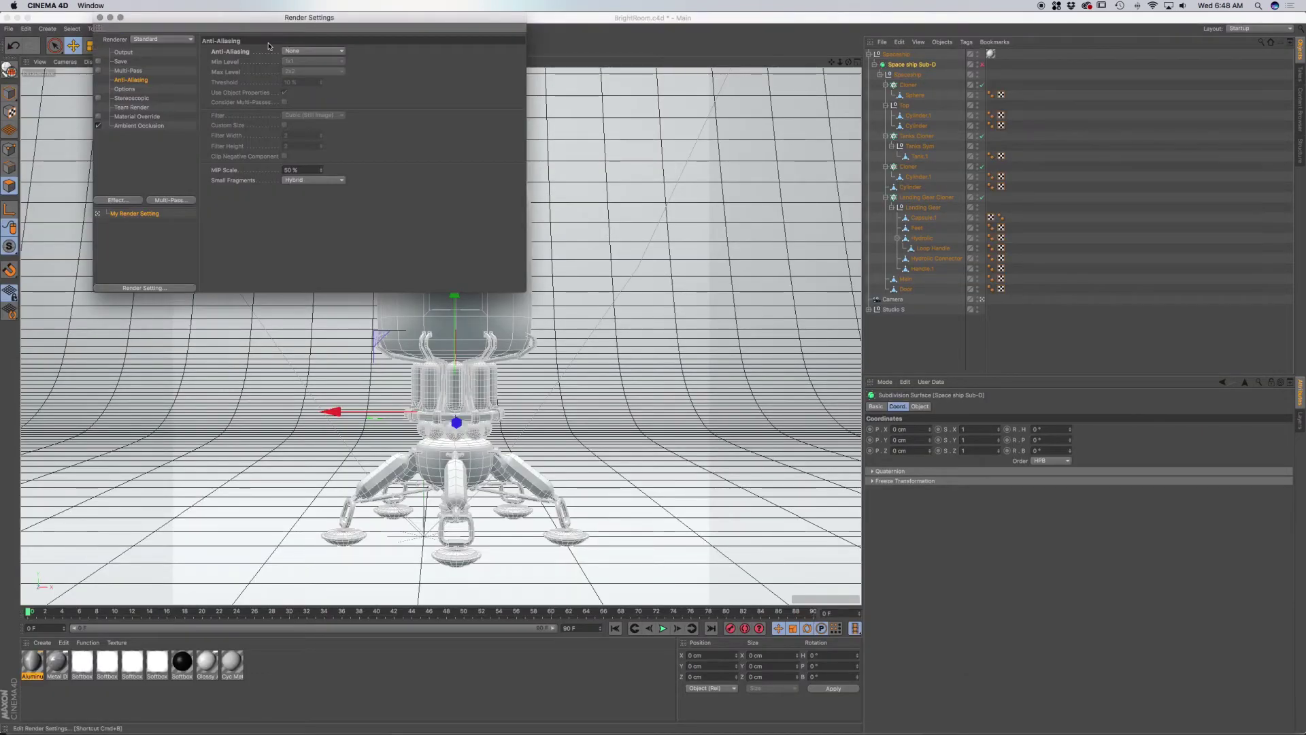
pyautogui.moveTo(250, 19); pyautogui.dragTo(615, 232)
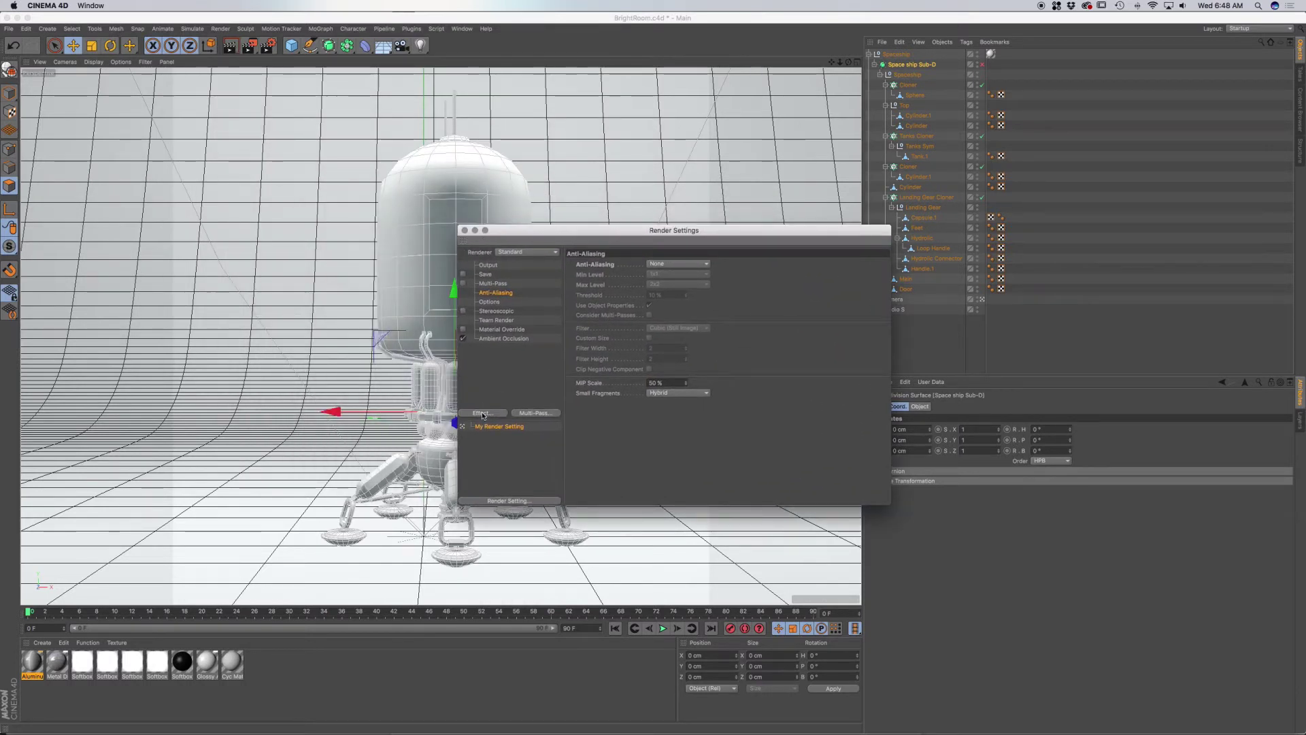
pyautogui.click(481, 413)
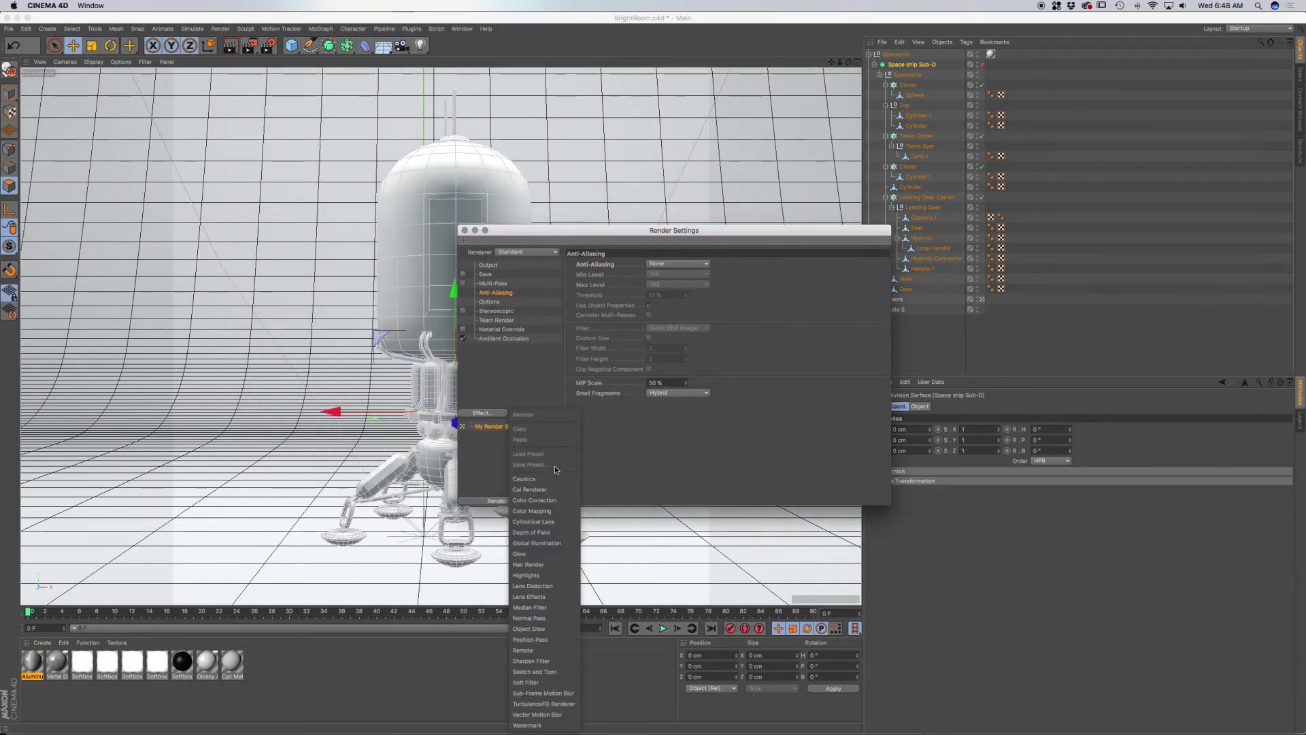
pyautogui.click(551, 490)
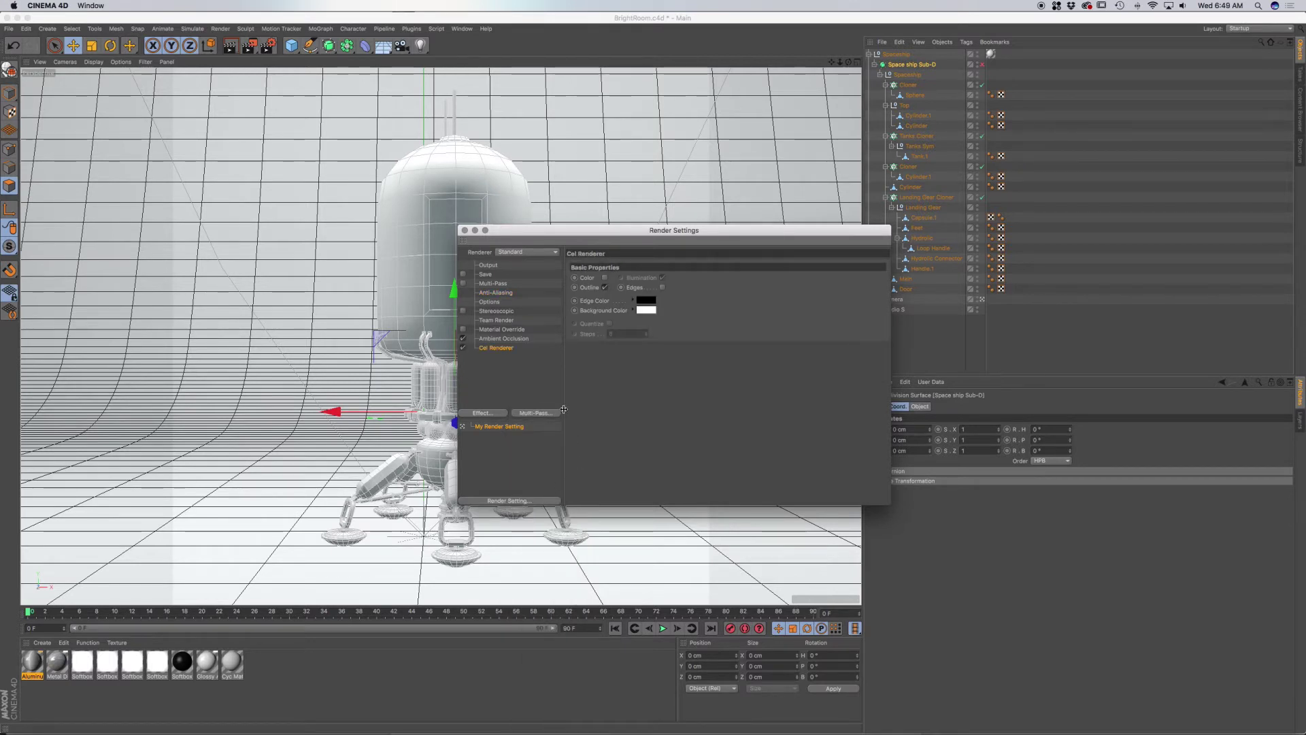
# Enable Edges in the Cel Renderer settings and render the scene to the Picture Viewer to check the line-only wireframe.
pyautogui.moveTo(720, 235); pyautogui.dragTo(676, 236)
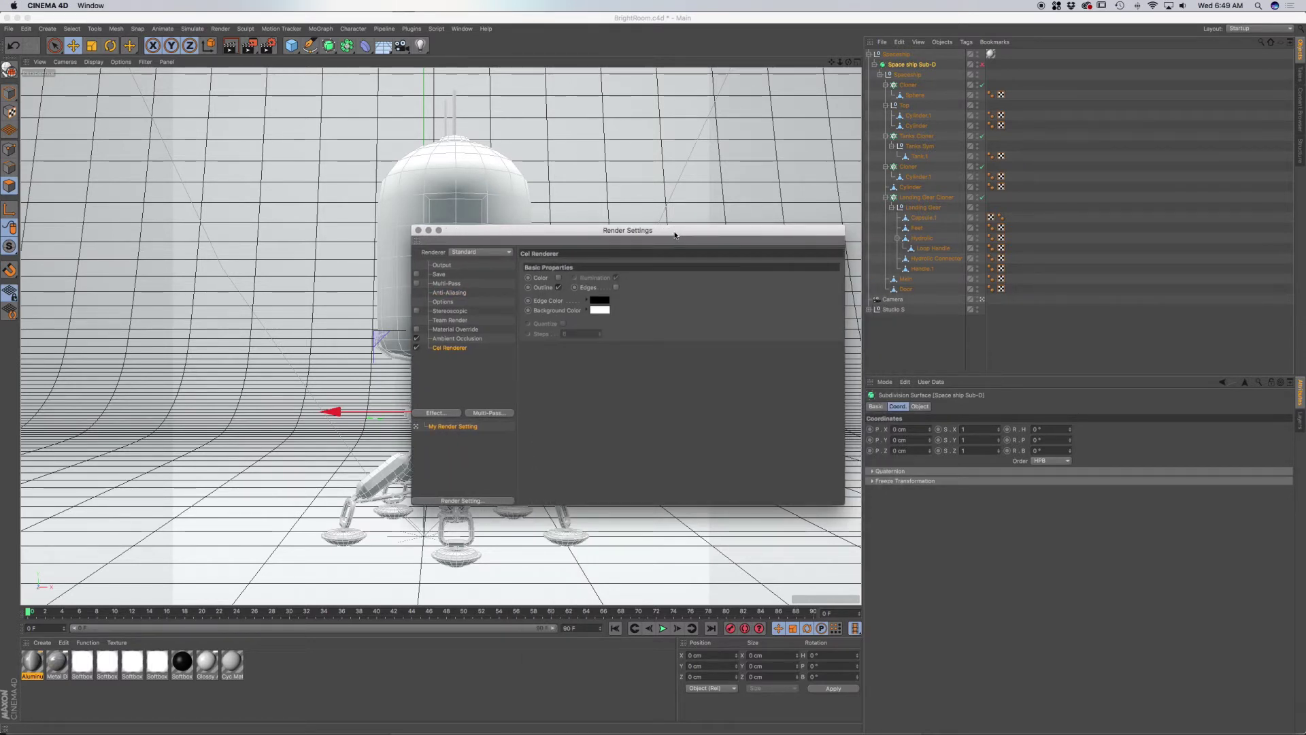
pyautogui.click(617, 289)
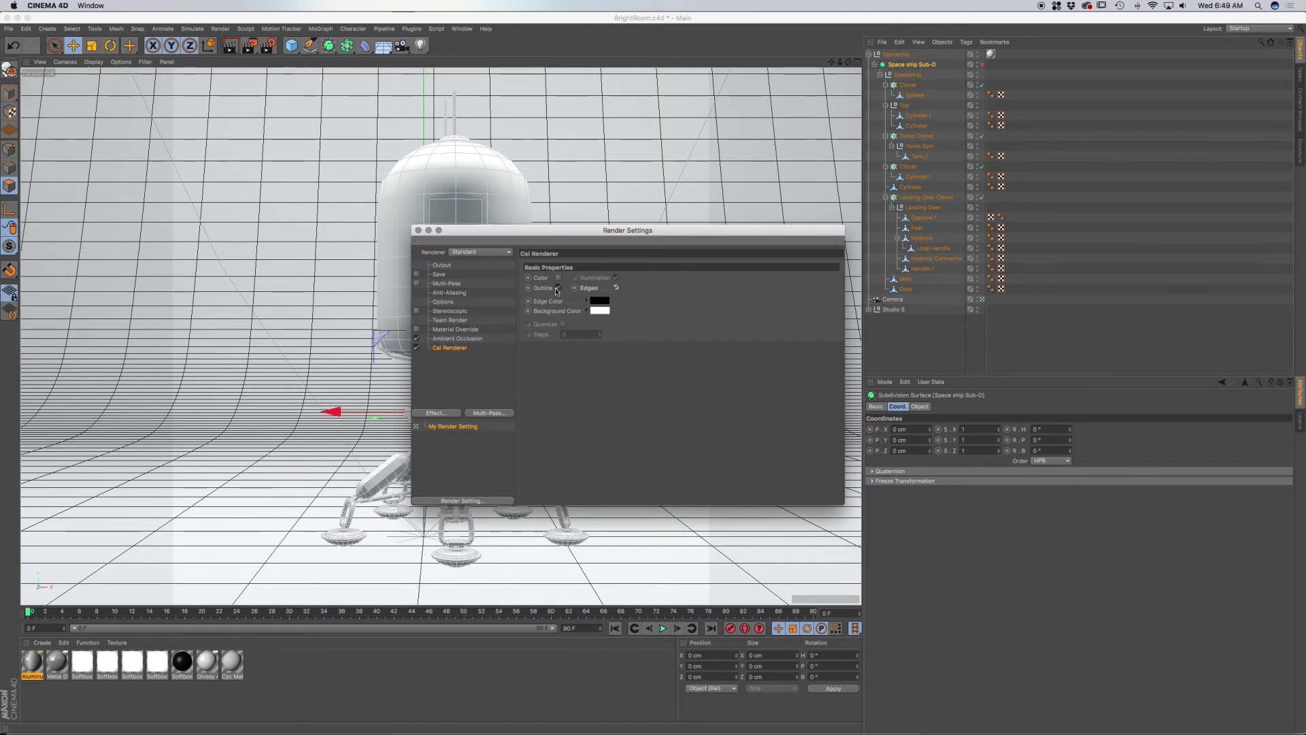
pyautogui.moveTo(538, 233); pyautogui.dragTo(893, 300)
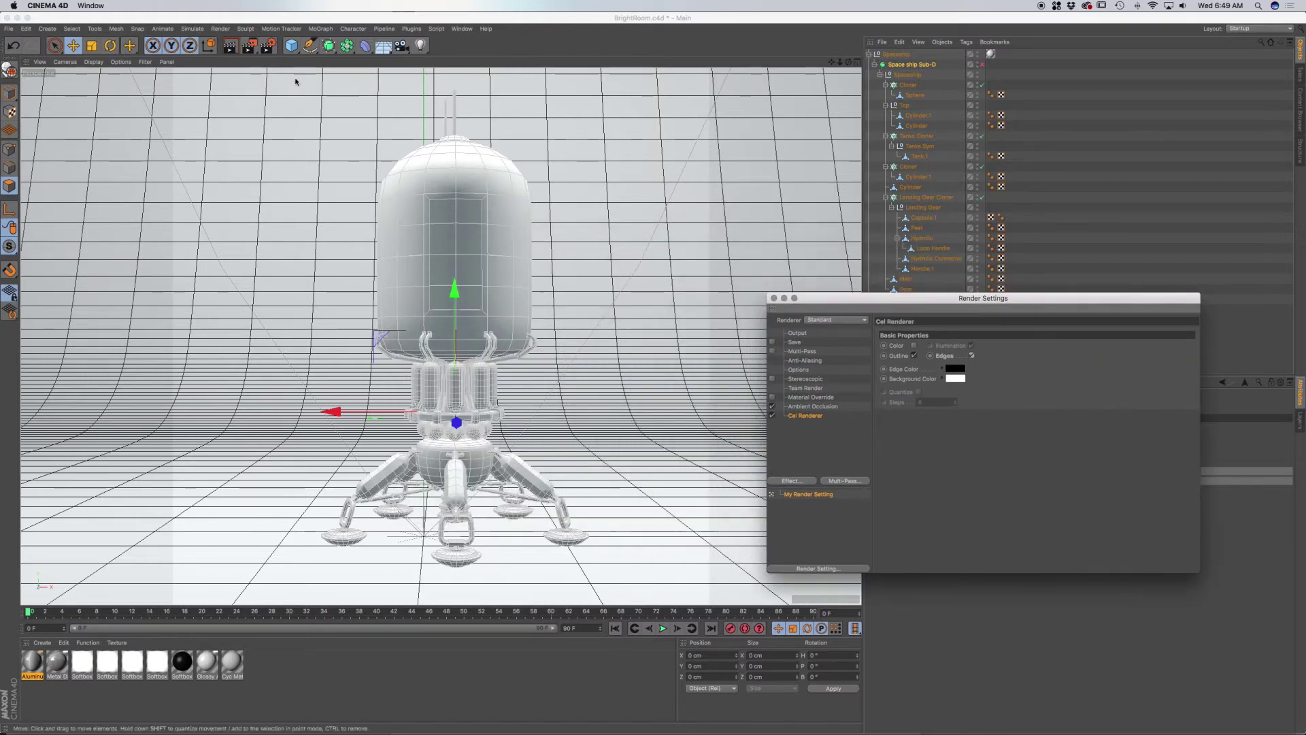
pyautogui.click(251, 45)
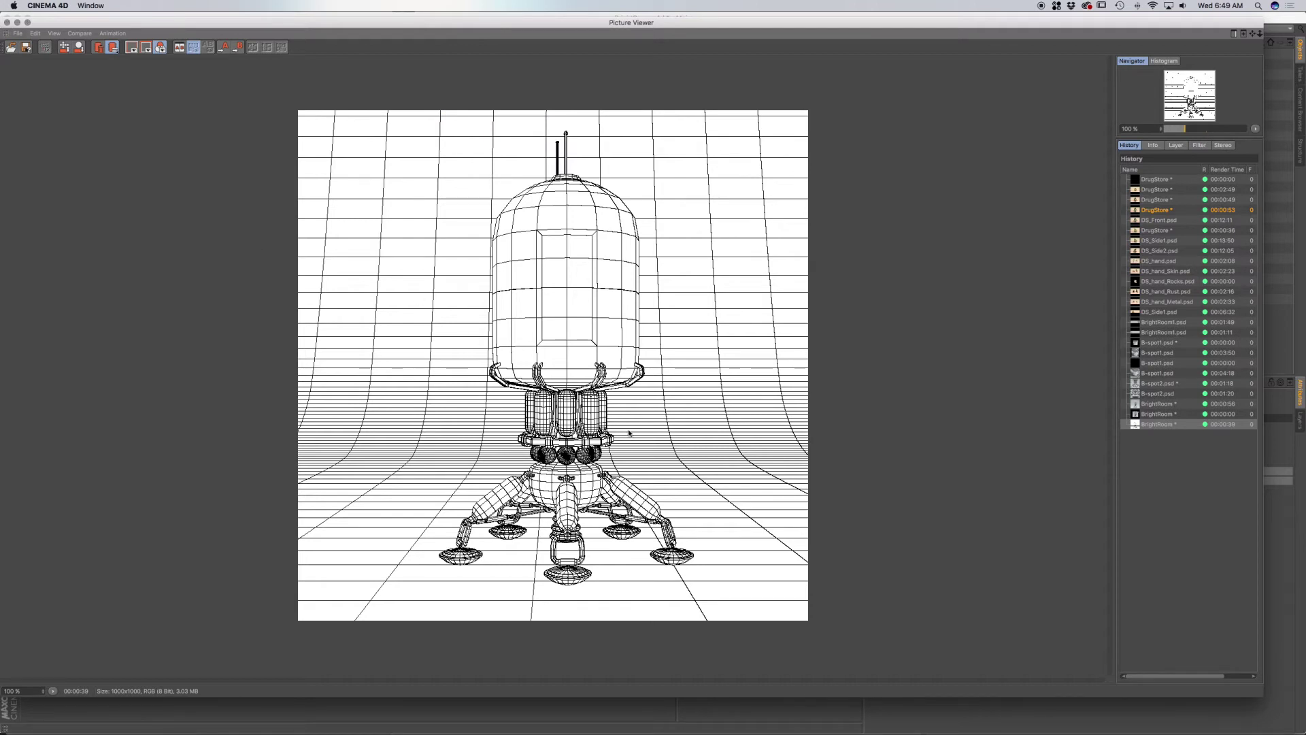
pyautogui.click(6, 23)
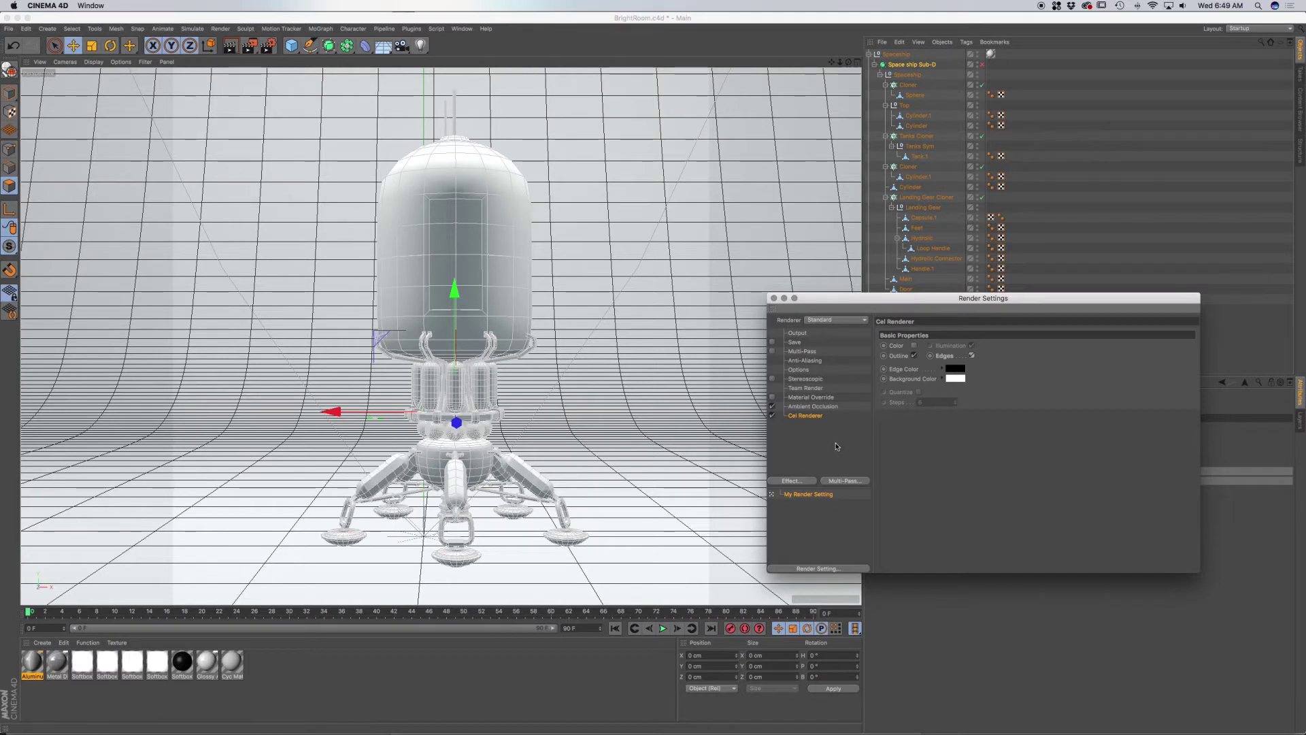
# Enable Color in the Cel Renderer settings and render the scene again to check the shaded wireframe.
pyautogui.click(915, 346)
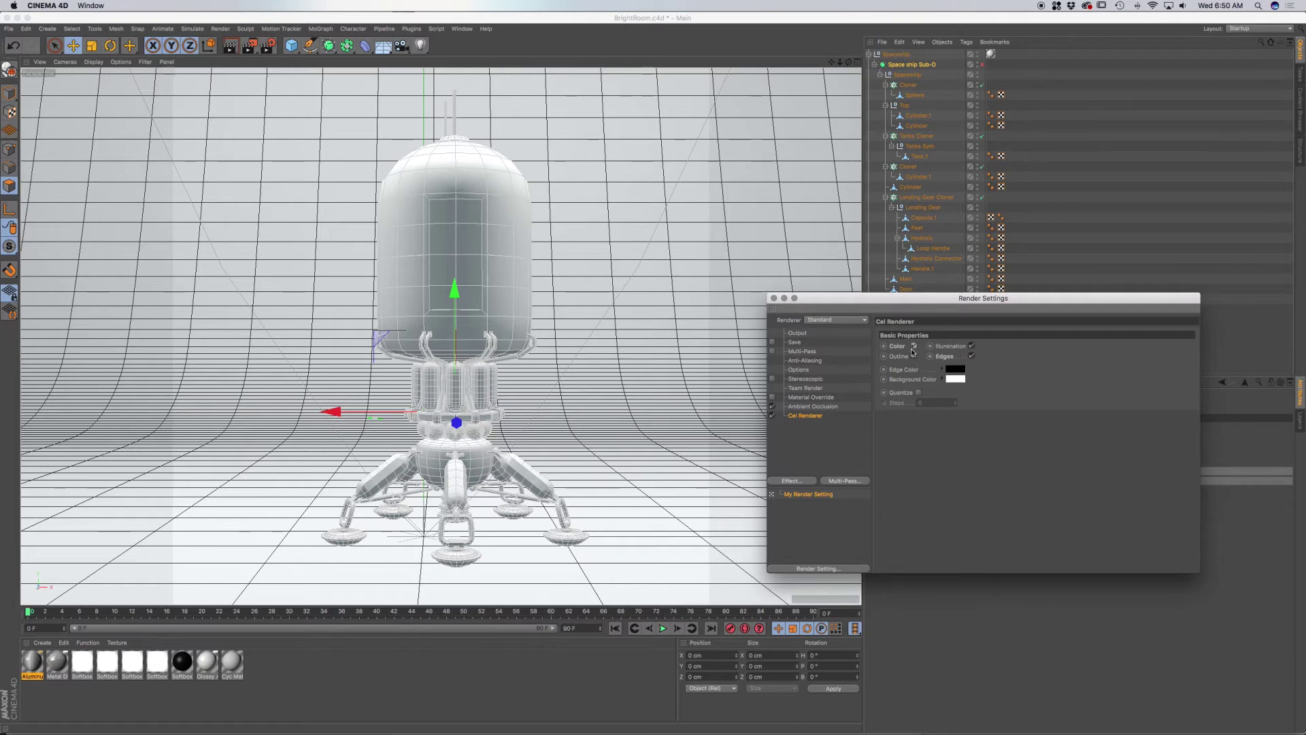
pyautogui.click(249, 45)
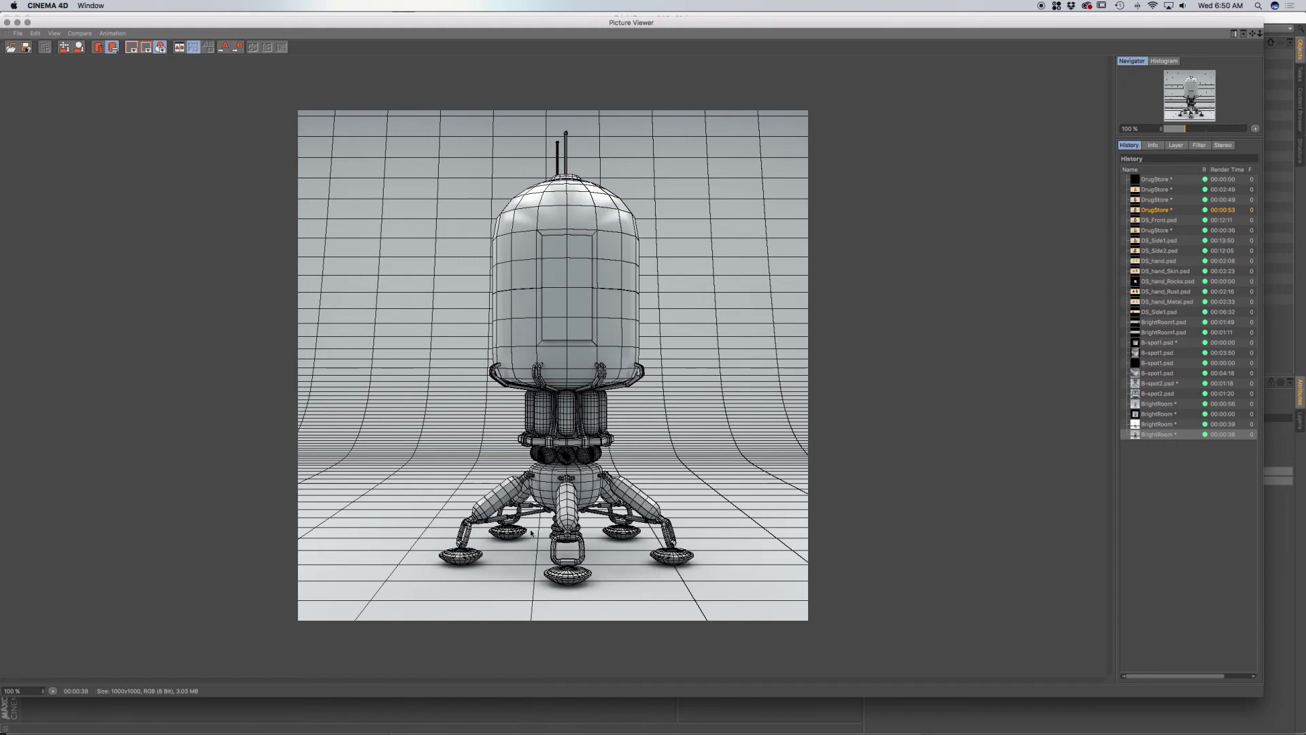
pyautogui.click(7, 23)
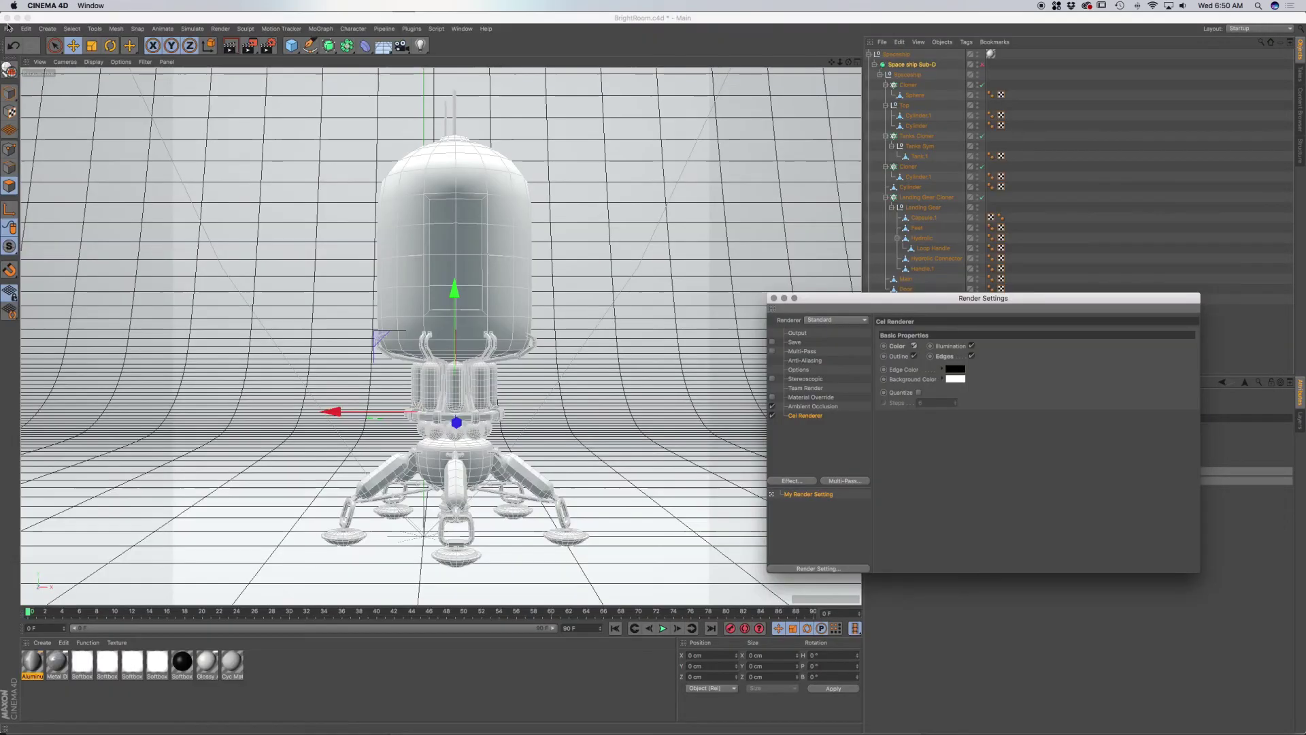
# Frame a close-up of the front landing gear's loop handle and foot, and render it to the Picture Viewer.
pyautogui.scroll(15, 457, 506)
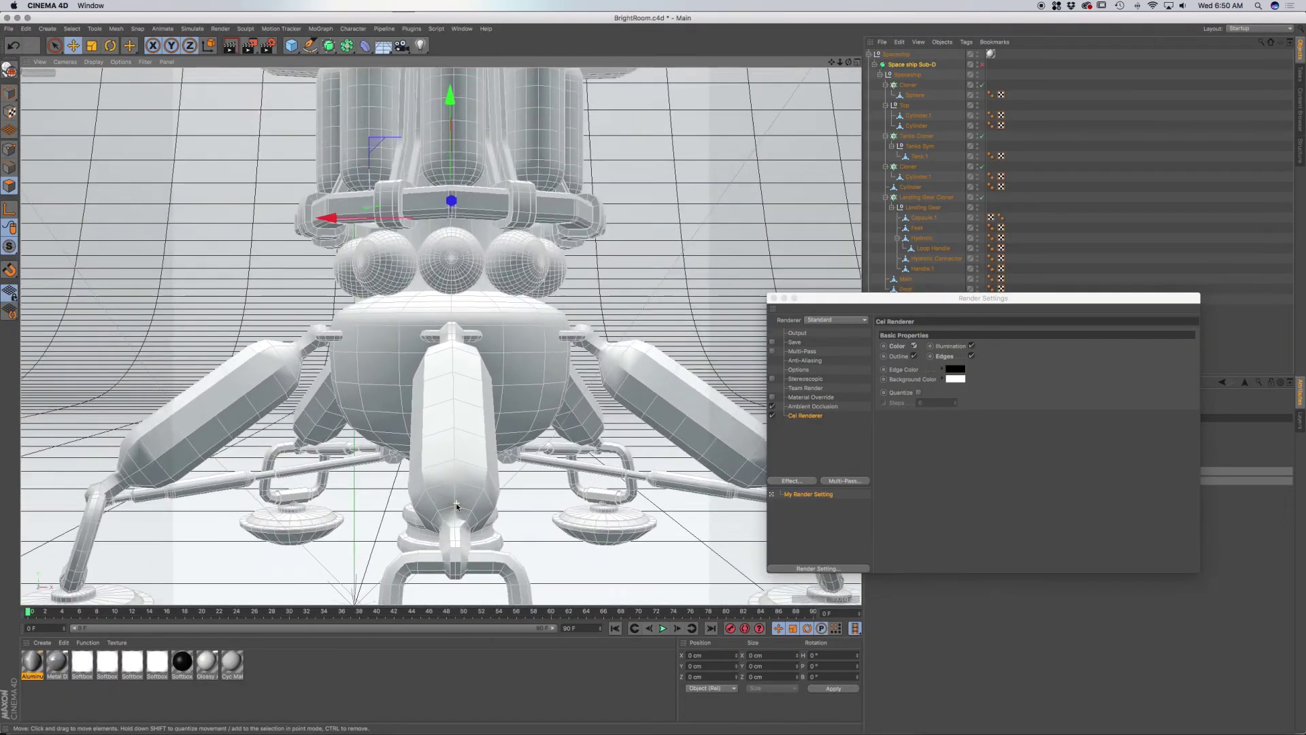
pyautogui.keyDown('alt'); pyautogui.moveTo(466, 523); pyautogui.dragTo(501, 210, button='middle'); pyautogui.keyUp('alt')
pyautogui.keyDown('alt'); pyautogui.moveTo(486, 339); pyautogui.dragTo(492, 226, button='middle'); pyautogui.keyUp('alt')
pyautogui.scroll(-5, 498, 242)
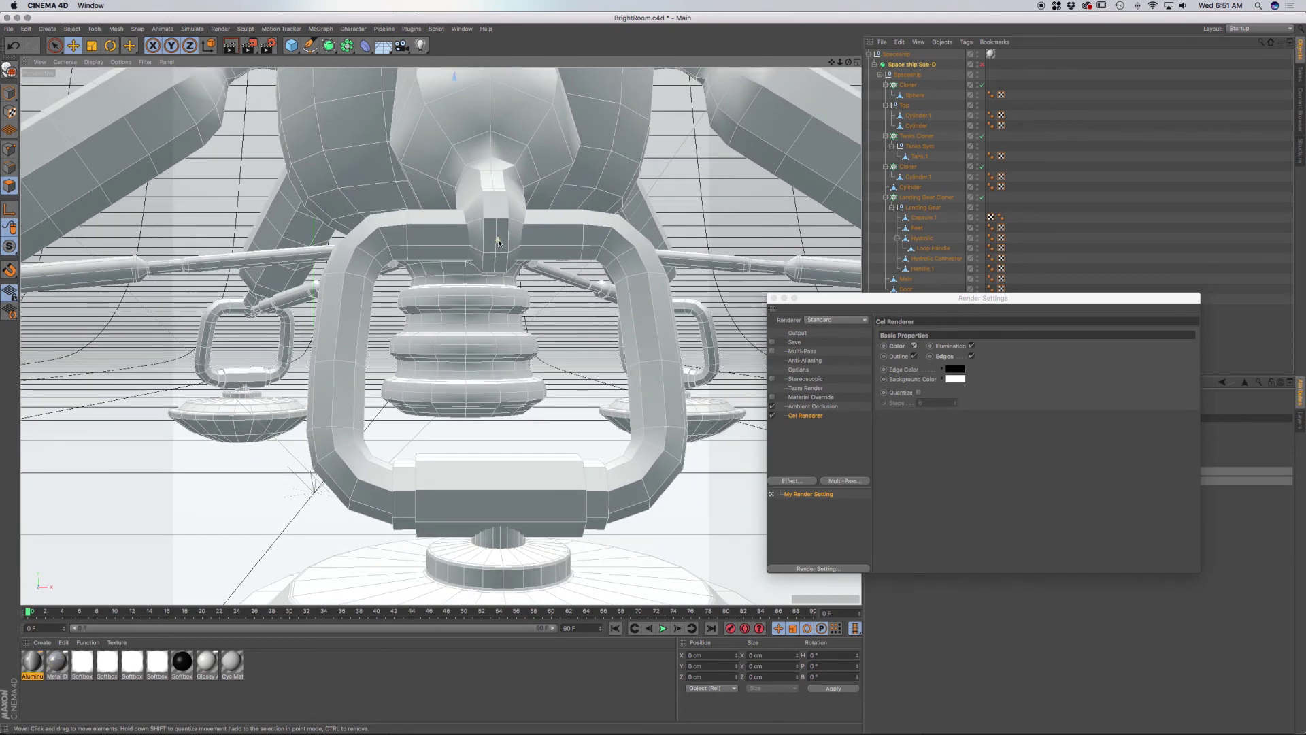
pyautogui.scroll(-1, 498, 242)
pyautogui.keyDown('alt'); pyautogui.moveTo(498, 251); pyautogui.dragTo(478, 219, button='middle'); pyautogui.keyUp('alt')
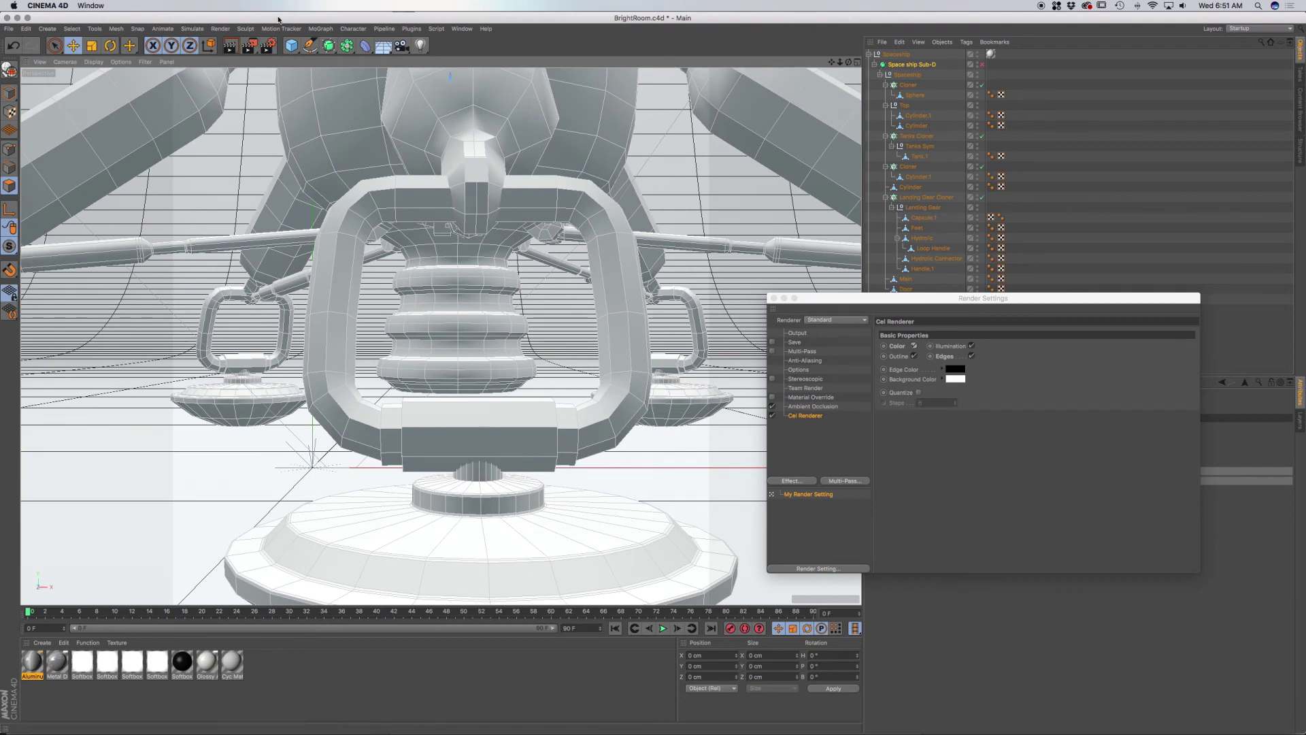
pyautogui.click(251, 46)
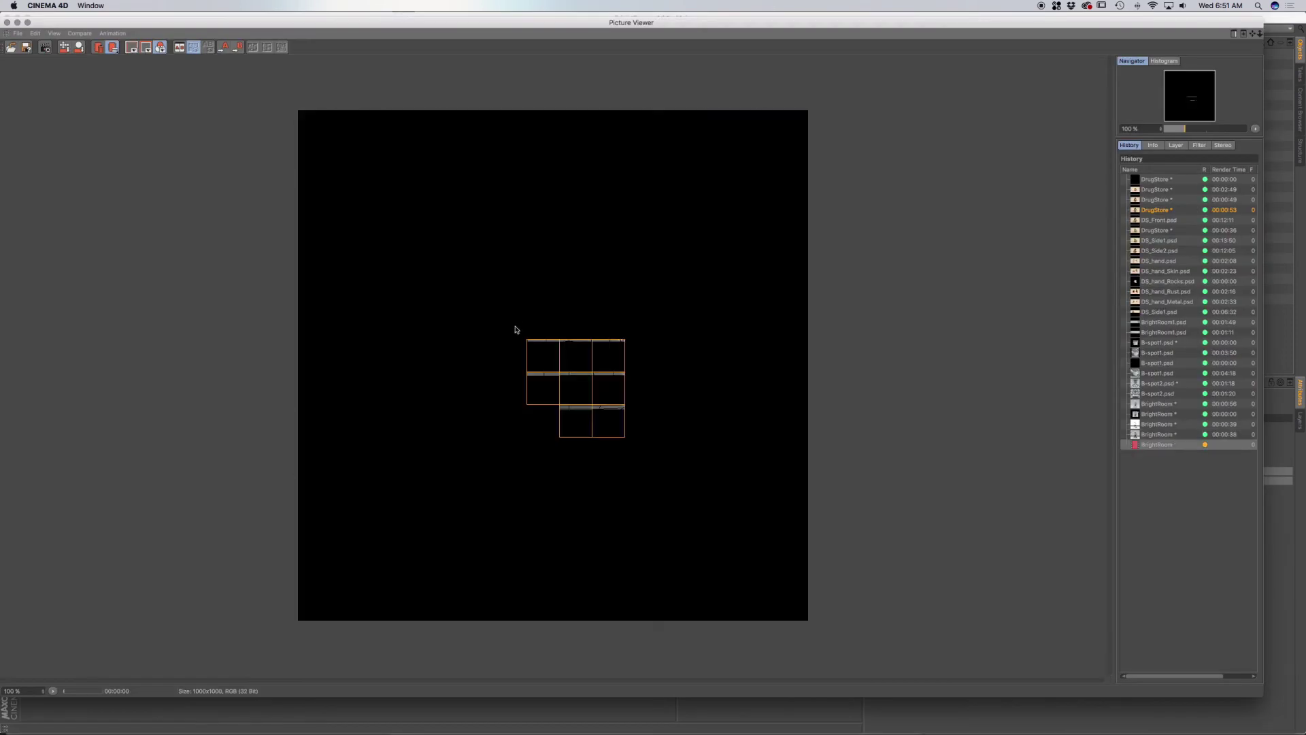